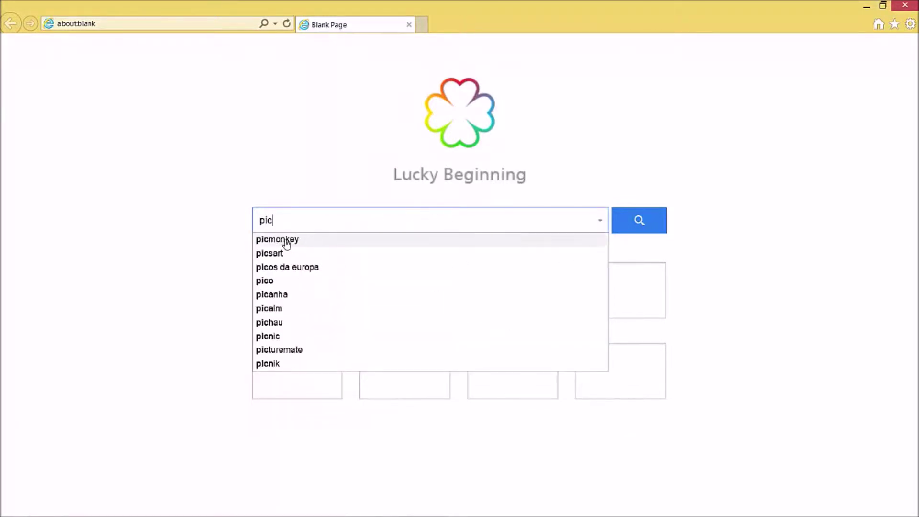
{"action": "left_click", "coordinate": [286, 241]}
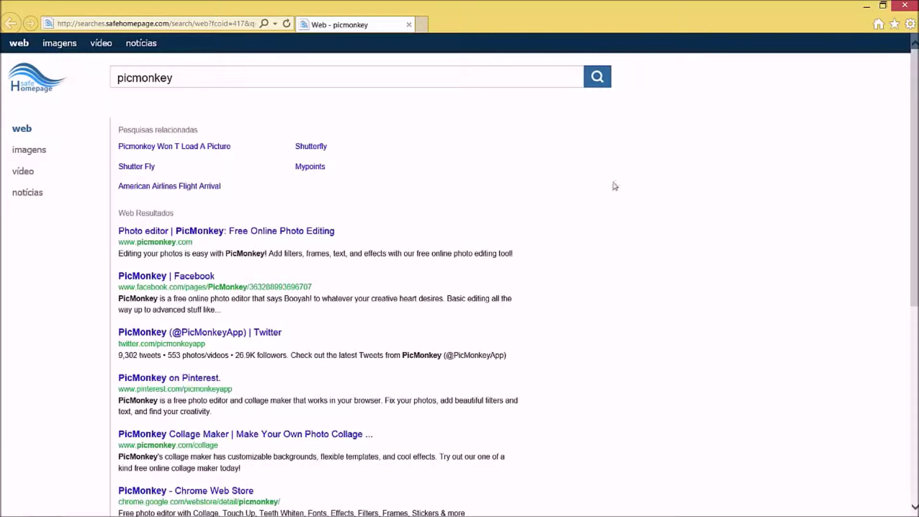
{"action": "left_click", "coordinate": [273, 233]}
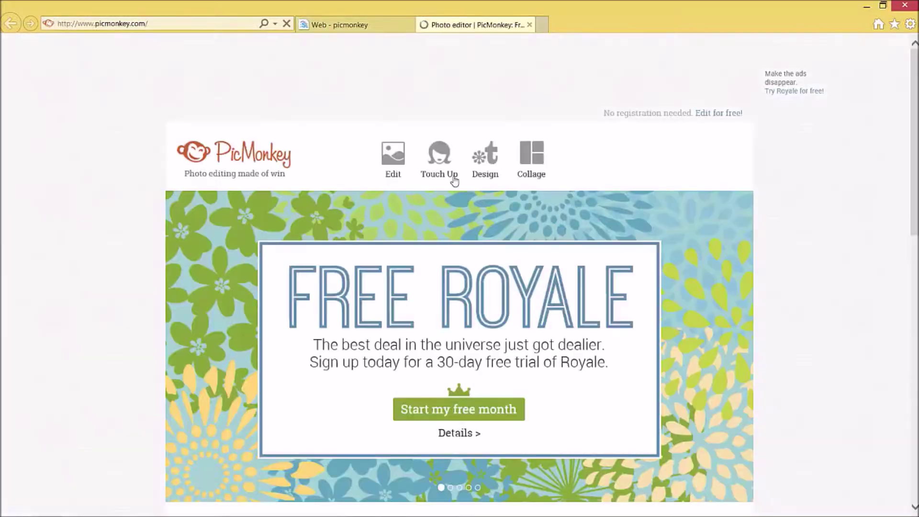
{"action": "left_click", "coordinate": [410, 25]}
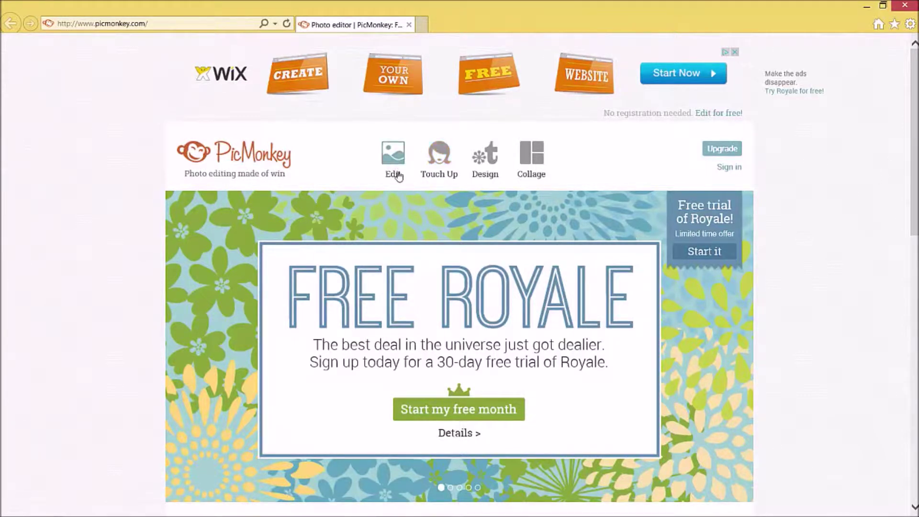
Open 1747016.jpg from the computer in PicMonkey's photo editor.
{"action": "mouse_move", "coordinate": [397, 178]}
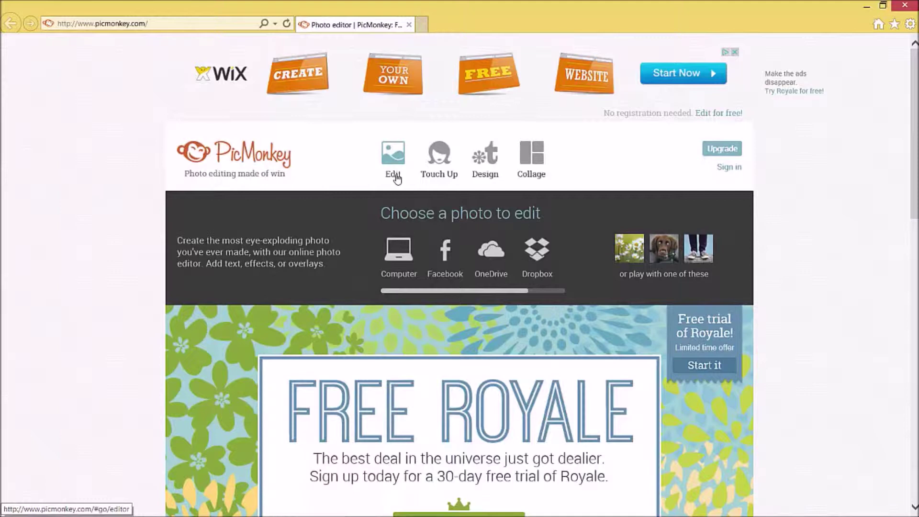
{"action": "left_click", "coordinate": [396, 178]}
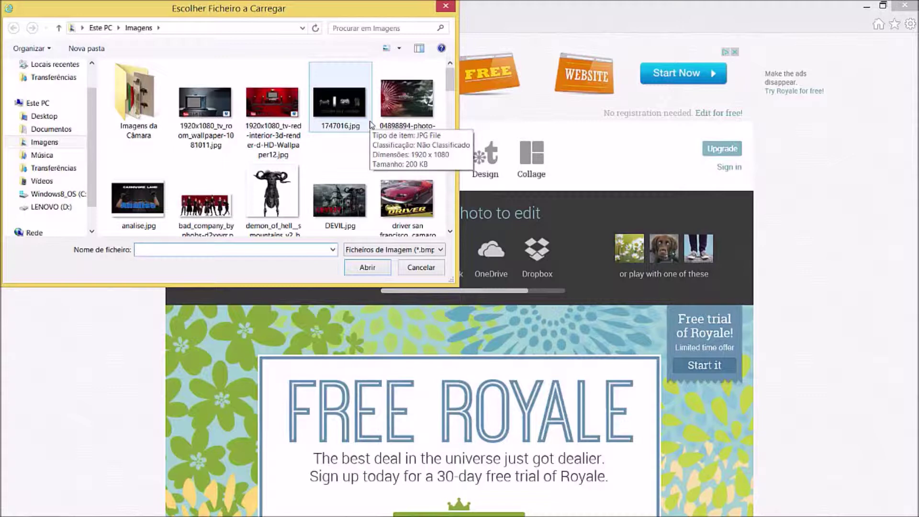
{"action": "double_click", "coordinate": [343, 104]}
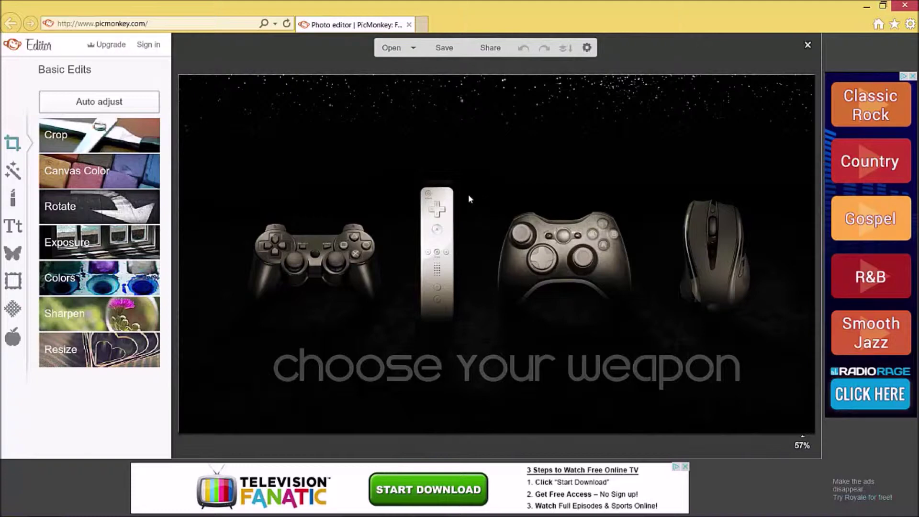
Add the gta-5 character PNG from the computer as an overlay using Overlays > Your Own.
{"action": "left_click", "coordinate": [15, 257]}
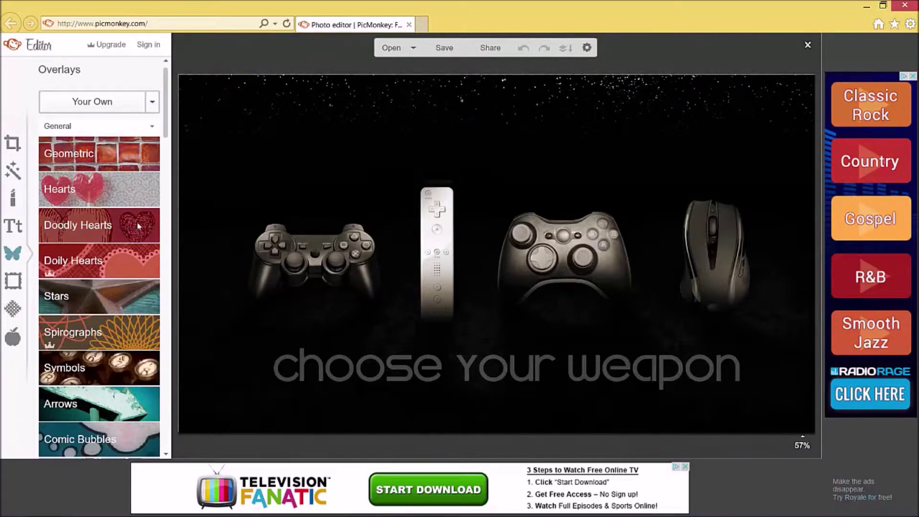
{"action": "left_click_drag", "start_coordinate": [166, 89], "coordinate": [165, 202]}
{"action": "scroll", "coordinate": [165, 191], "scroll_direction": "up", "scroll_amount": 3}
{"action": "scroll", "coordinate": [163, 163], "scroll_direction": "down", "scroll_amount": 7}
{"action": "scroll", "coordinate": [162, 154], "scroll_direction": "up", "scroll_amount": 10}
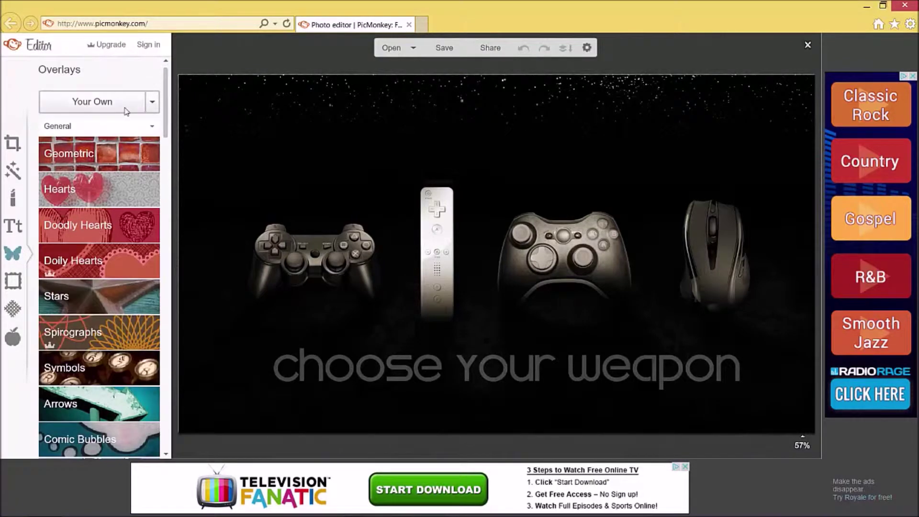
{"action": "left_click", "coordinate": [109, 109]}
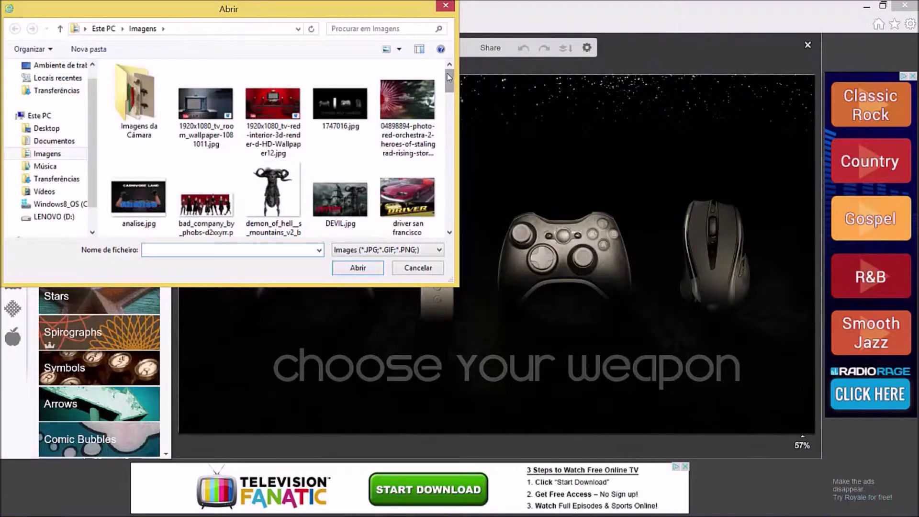
{"action": "left_click_drag", "start_coordinate": [452, 81], "coordinate": [442, 145]}
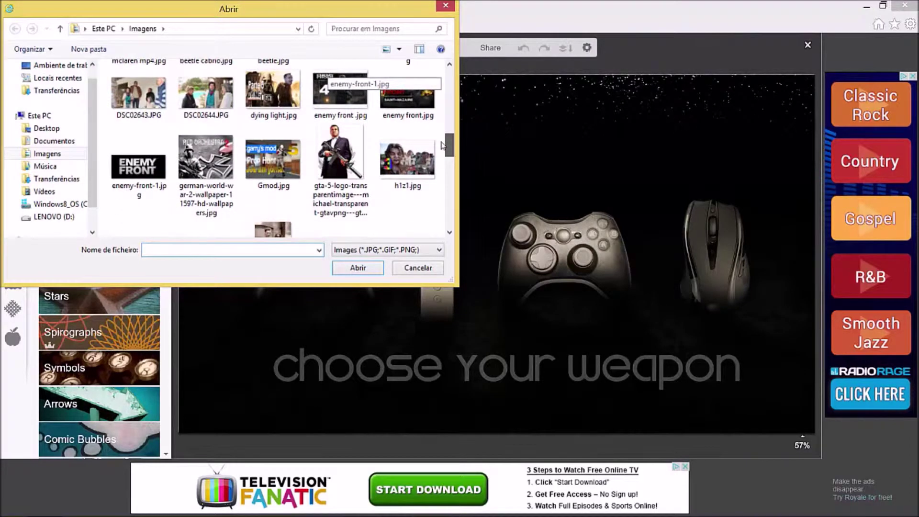
{"action": "double_click", "coordinate": [351, 158]}
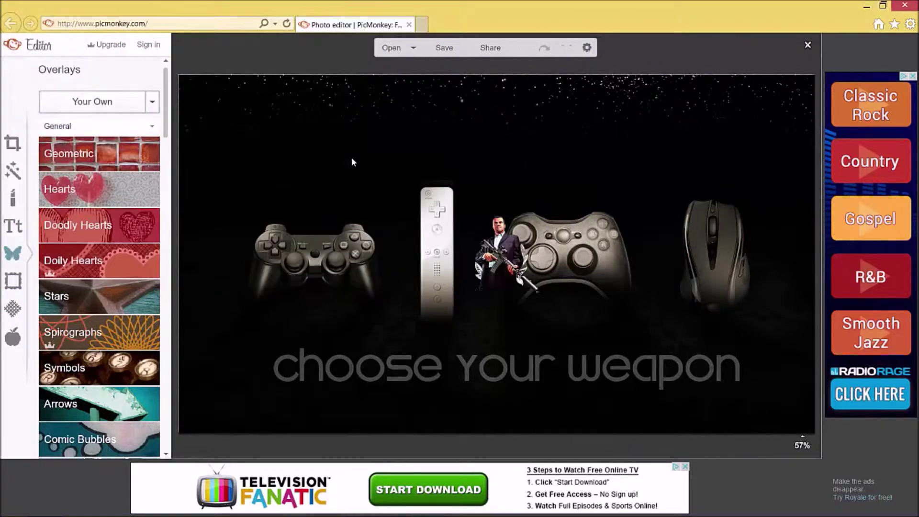
Move the GTA 5 overlay to the bottom-left corner, shrink it to moderate size, then deselect.
{"action": "left_click_drag", "start_coordinate": [506, 252], "coordinate": [217, 367]}
{"action": "left_click_drag", "start_coordinate": [249, 407], "coordinate": [269, 433]}
{"action": "left_click_drag", "start_coordinate": [221, 382], "coordinate": [320, 254]}
{"action": "left_click_drag", "start_coordinate": [276, 196], "coordinate": [149, 53]}
{"action": "left_click_drag", "start_coordinate": [293, 182], "coordinate": [319, 316]}
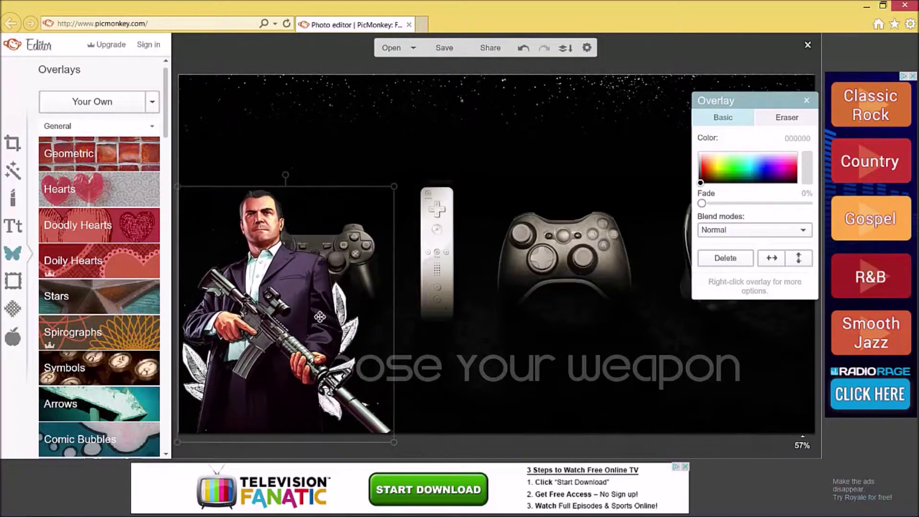
{"action": "left_click_drag", "start_coordinate": [393, 186], "coordinate": [322, 299]}
{"action": "left_click_drag", "start_coordinate": [239, 363], "coordinate": [237, 360]}
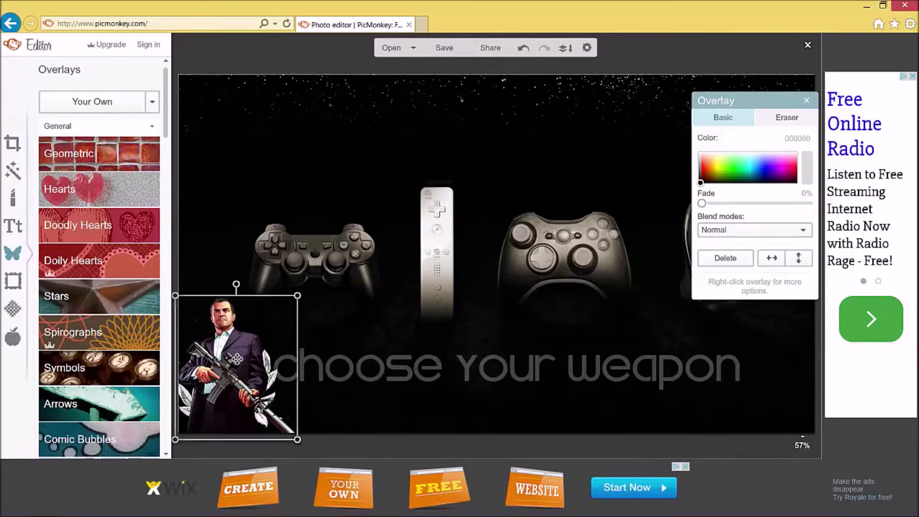
{"action": "left_click", "coordinate": [379, 321]}
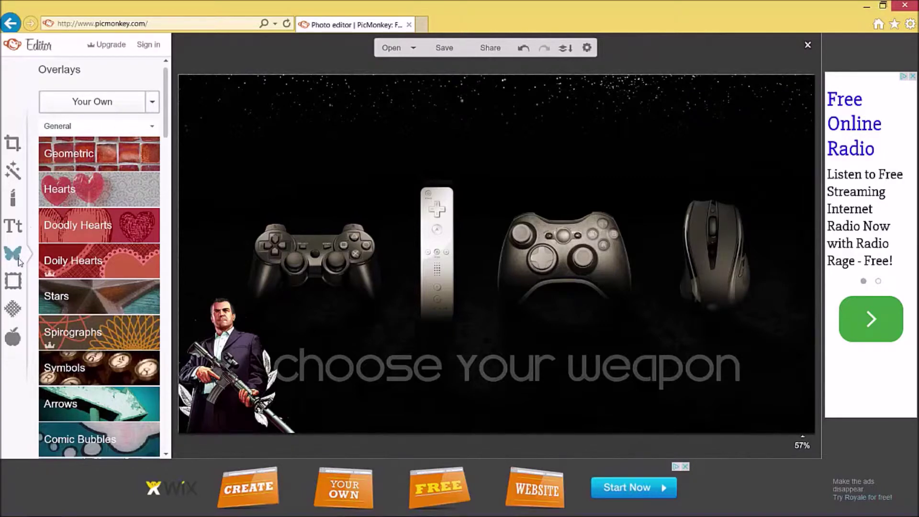
Add youtube-gaming_1bd5.png from the computer as a second overlay.
{"action": "left_click", "coordinate": [93, 104]}
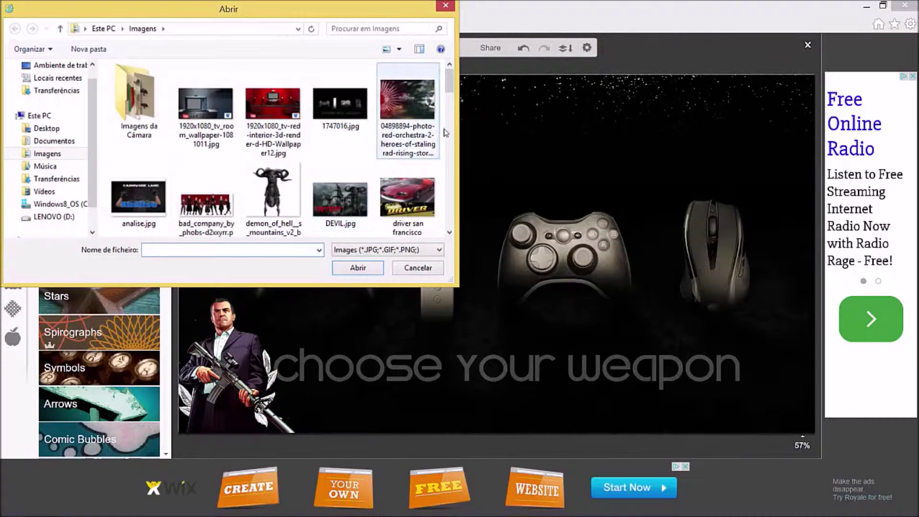
{"action": "scroll", "coordinate": [443, 151], "scroll_direction": "down", "scroll_amount": 10}
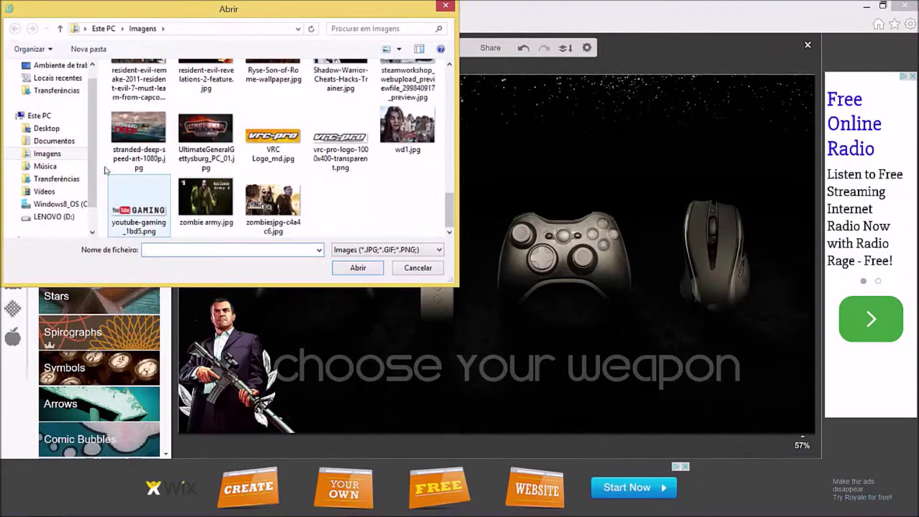
{"action": "left_click", "coordinate": [137, 204]}
{"action": "left_click", "coordinate": [358, 268]}
Enlarge the YouTube Gaming logo and center it beneath the 'choose your weapon' text.
{"action": "left_click_drag", "start_coordinate": [557, 254], "coordinate": [719, 369]}
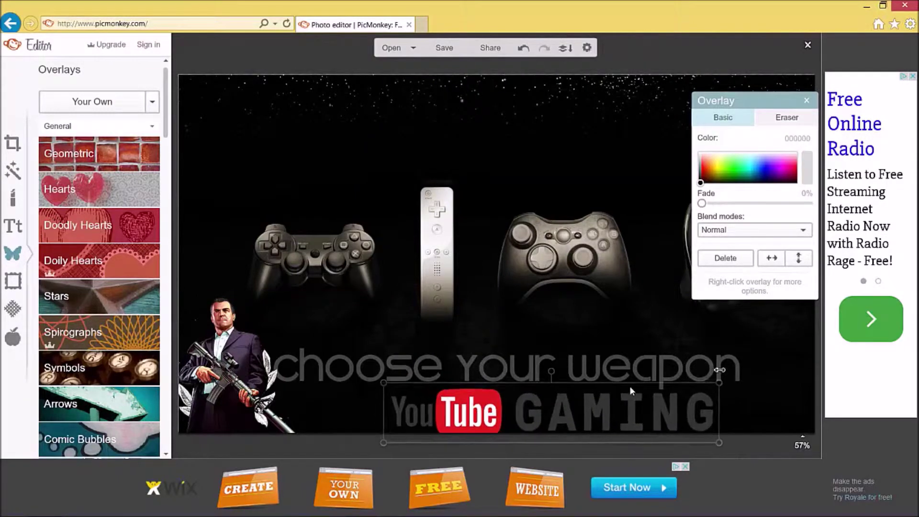
{"action": "left_click_drag", "start_coordinate": [540, 400], "coordinate": [483, 412]}
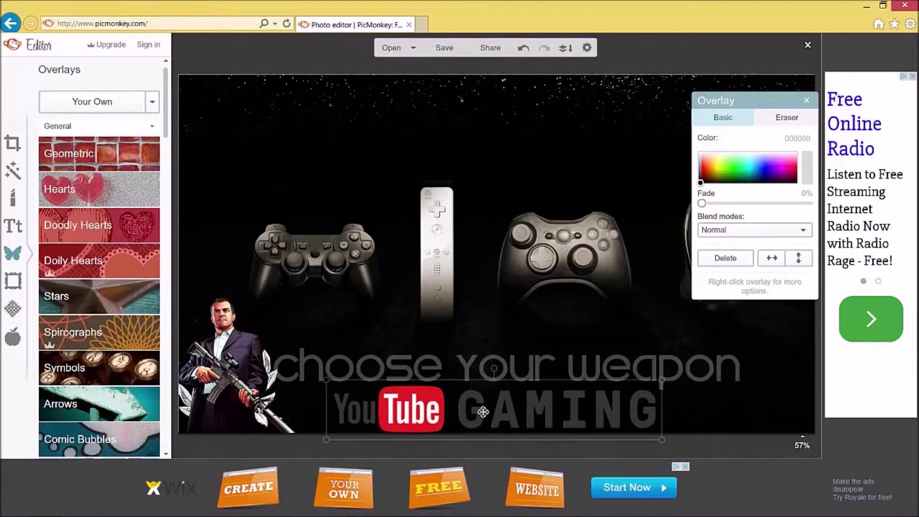
{"action": "left_click", "coordinate": [694, 410]}
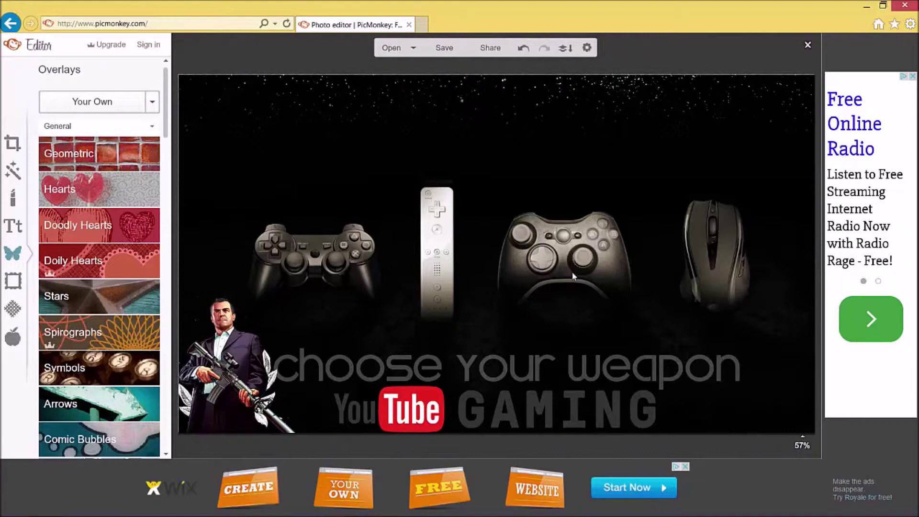
{"action": "left_click", "coordinate": [405, 411]}
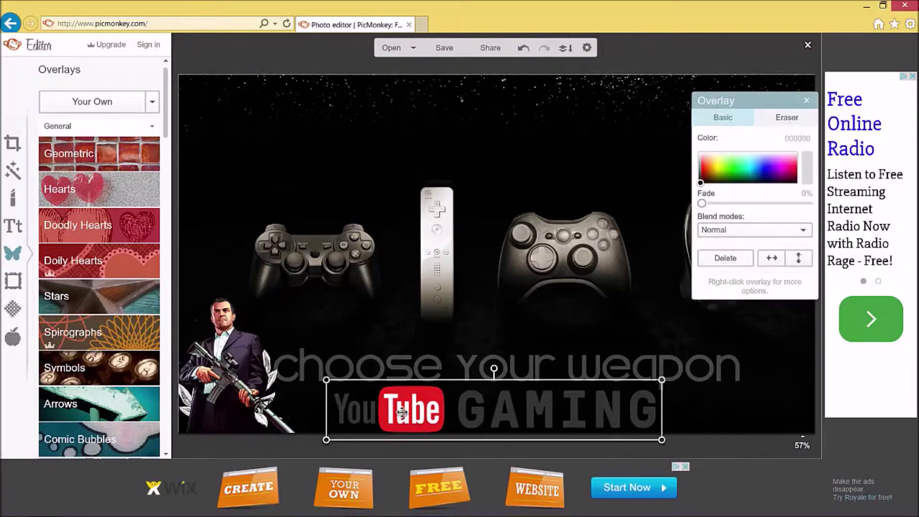
{"action": "left_click", "coordinate": [653, 401]}
{"action": "left_click", "coordinate": [522, 406]}
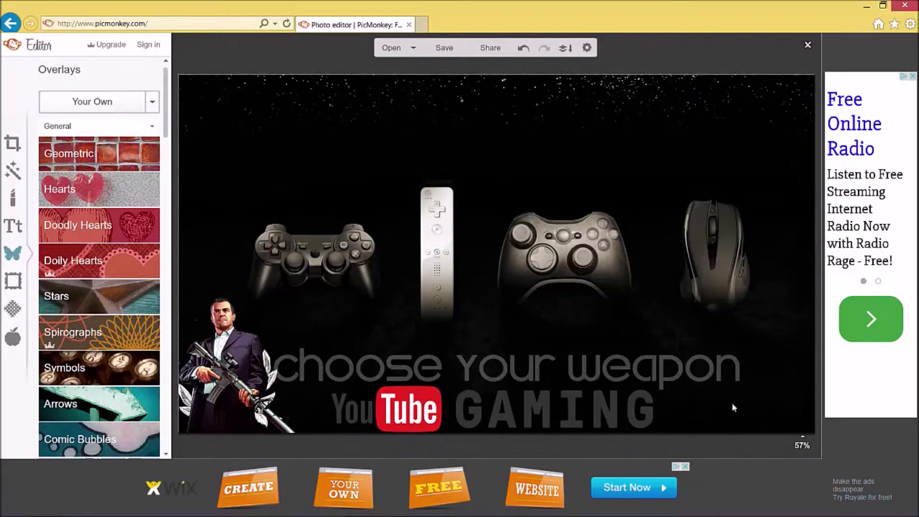
{"action": "left_click", "coordinate": [599, 411]}
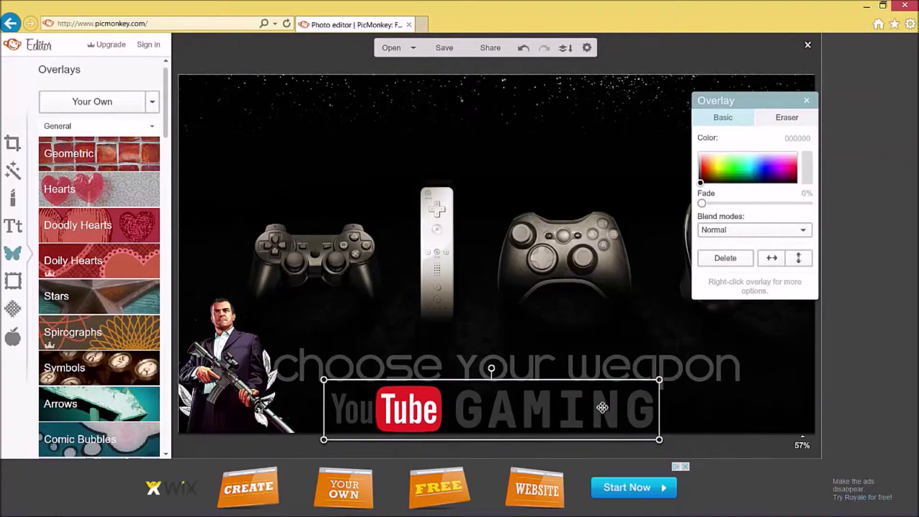
{"action": "left_click_drag", "start_coordinate": [602, 408], "coordinate": [616, 407]}
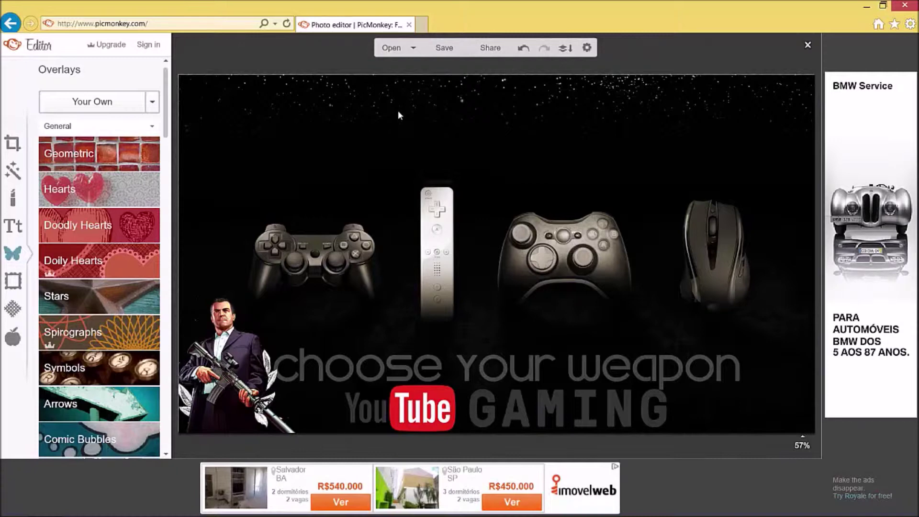
Save the wallpaper at Sean (highest) quality as overlayimg.jpg in the Imagens folder.
{"action": "left_click", "coordinate": [446, 48]}
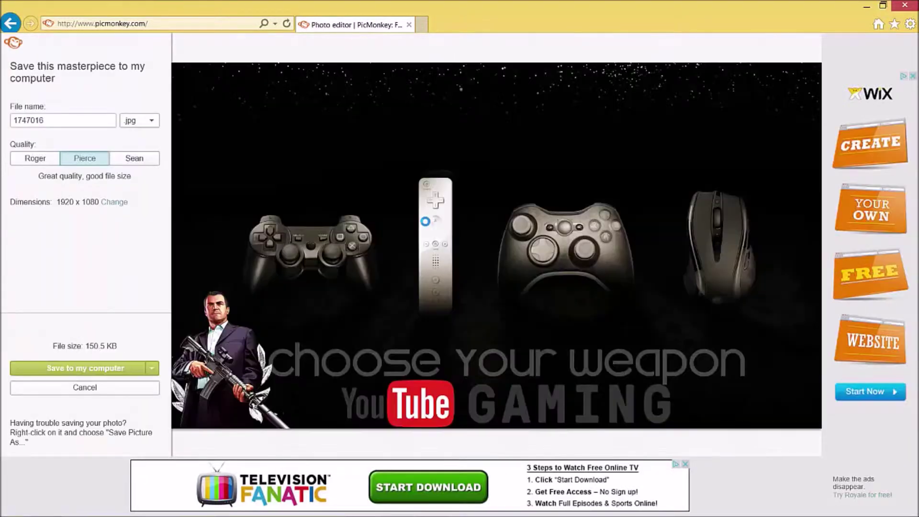
{"action": "left_click", "coordinate": [132, 162]}
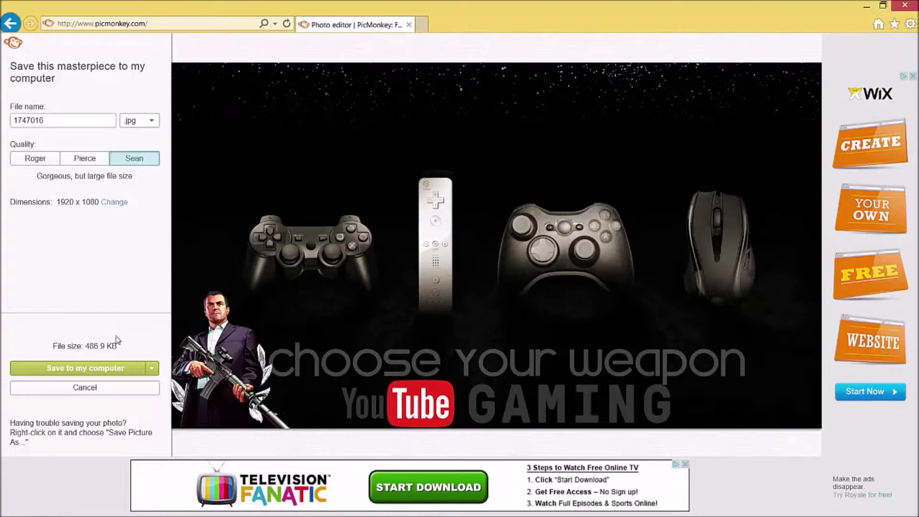
{"action": "left_click", "coordinate": [102, 370]}
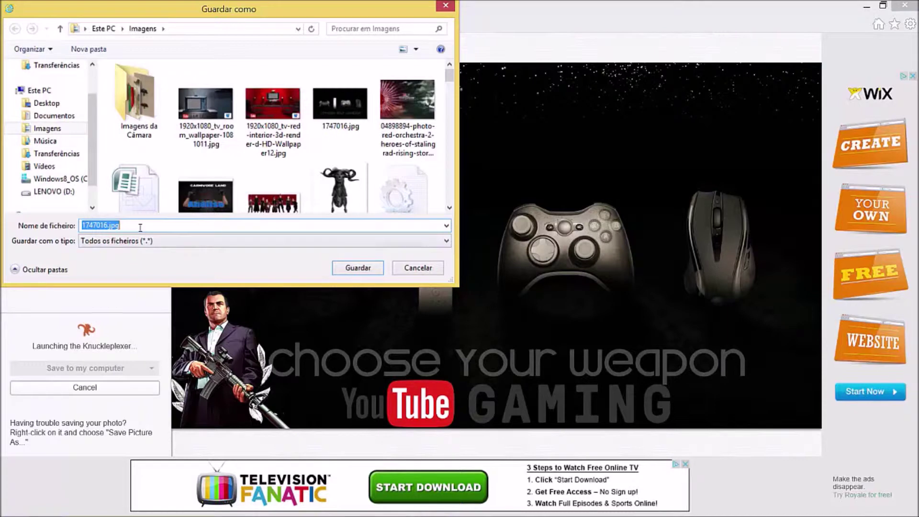
{"action": "type", "text": "overlayimg"}
{"action": "left_click", "coordinate": [358, 268]}
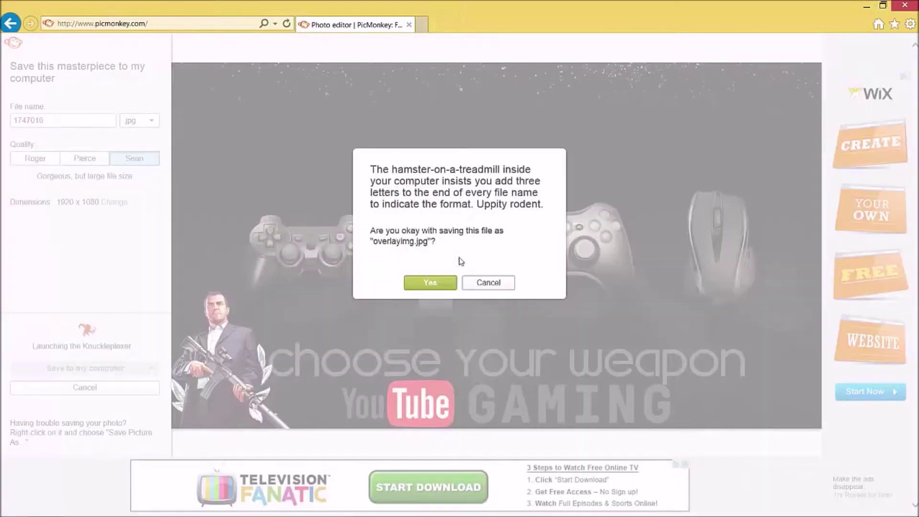
{"action": "left_click", "coordinate": [431, 283]}
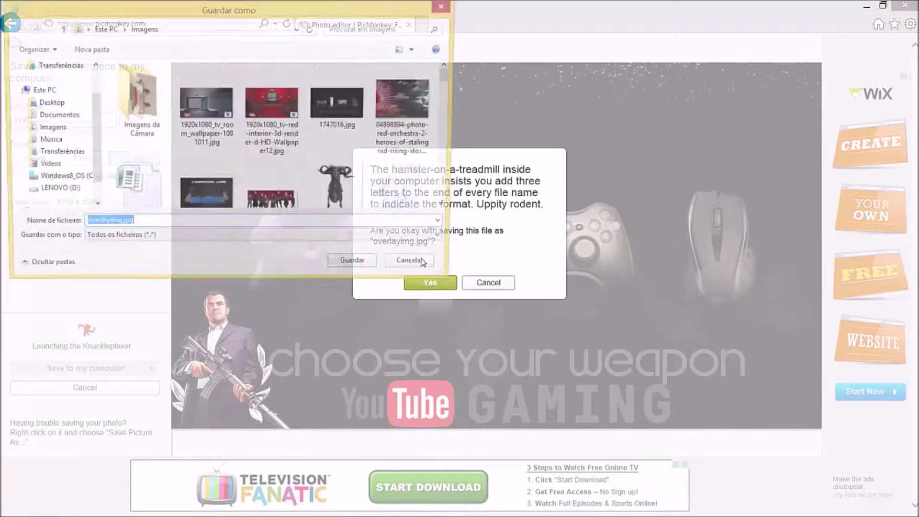
{"action": "left_click", "coordinate": [363, 269]}
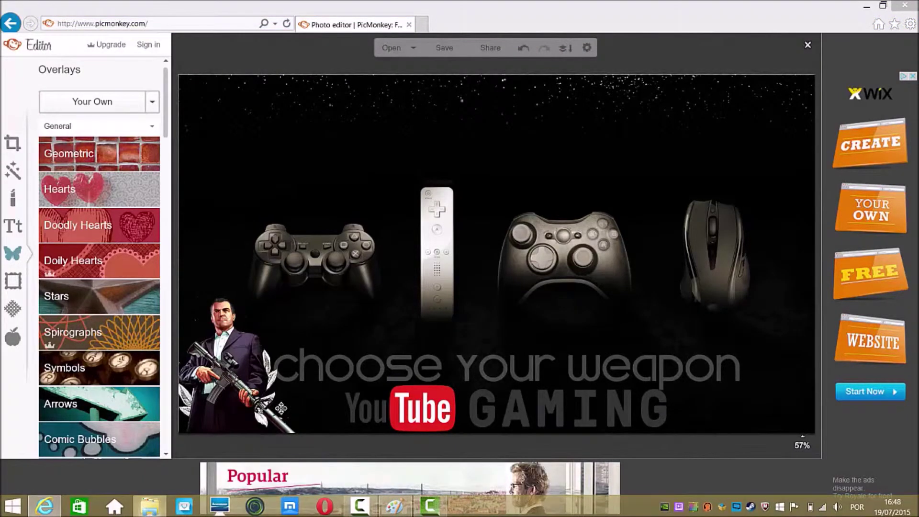
Open the Imagens folder in File Explorer to find overlayimg.jpg.
{"action": "key", "text": "super+e"}
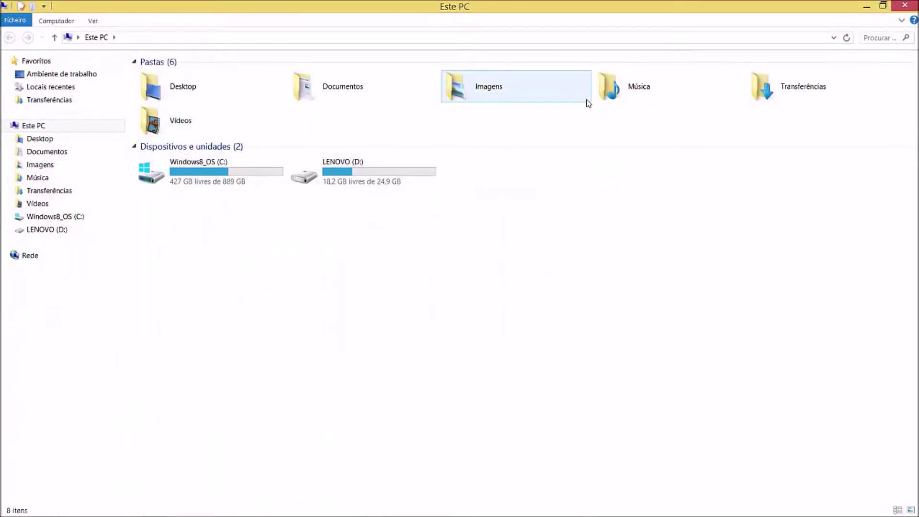
{"action": "double_click", "coordinate": [524, 99]}
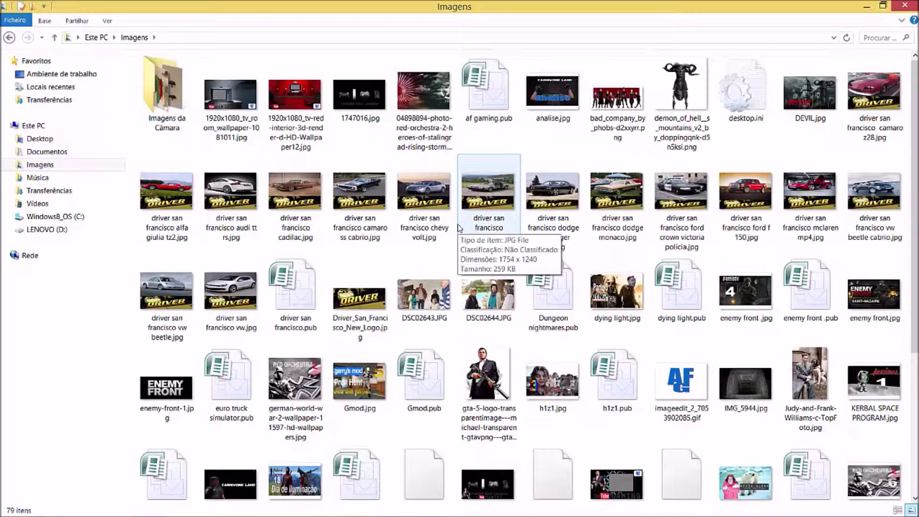
{"action": "scroll", "coordinate": [460, 228], "scroll_direction": "down", "scroll_amount": 4}
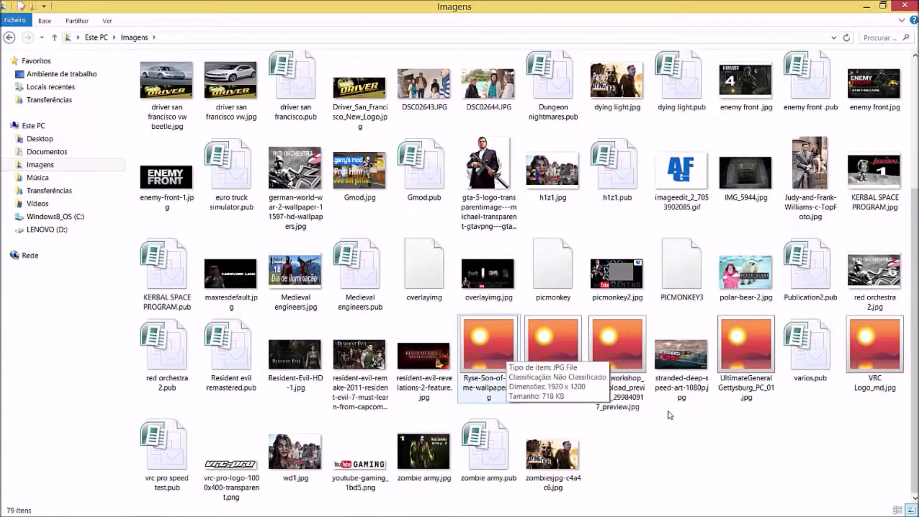